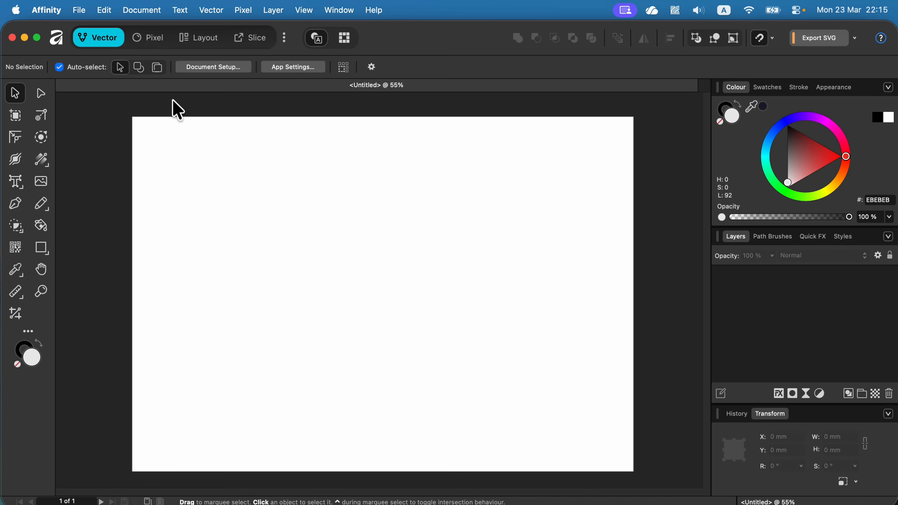
- Switch to the Pixel persona, pick the Paint Brush tool and turn on symmetry
left_click(141, 39)
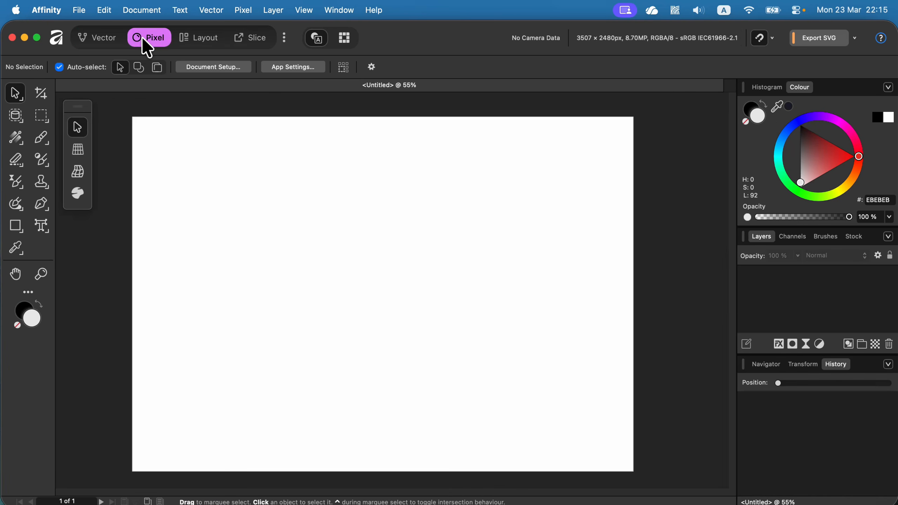
left_click(43, 139)
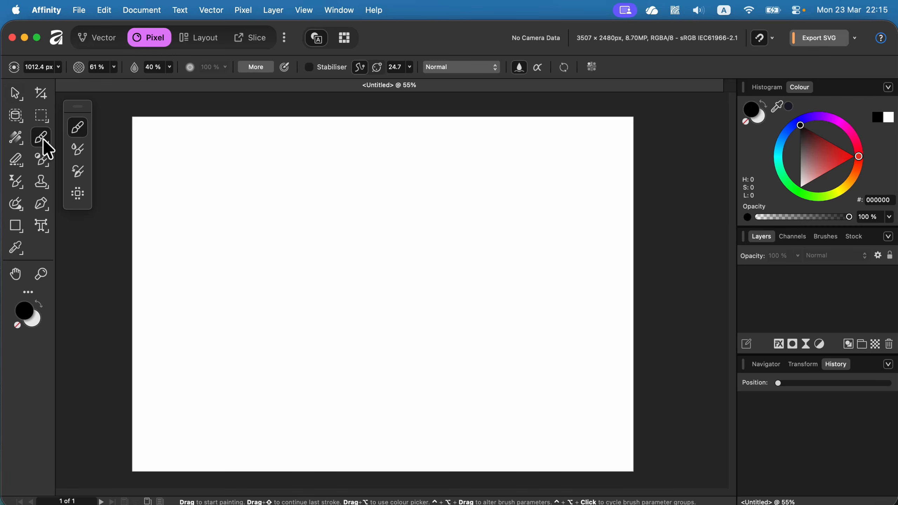
left_click(592, 67)
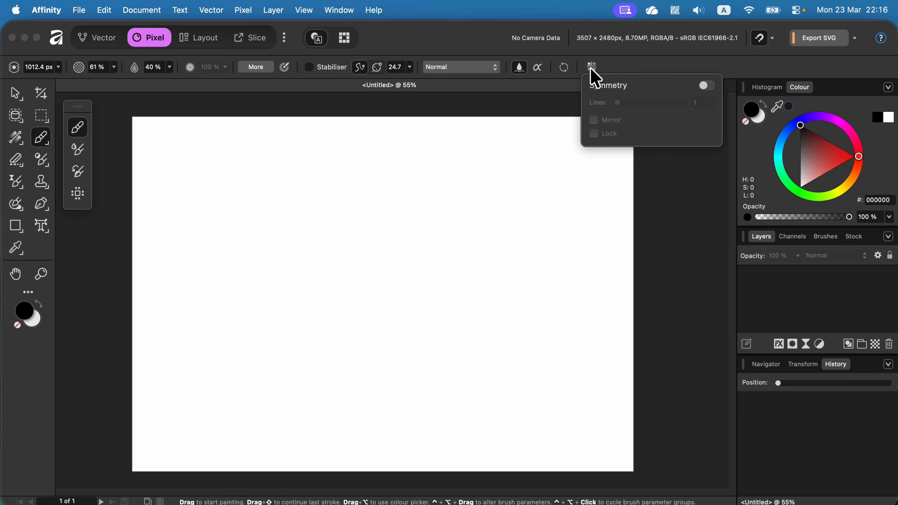
left_click(707, 85)
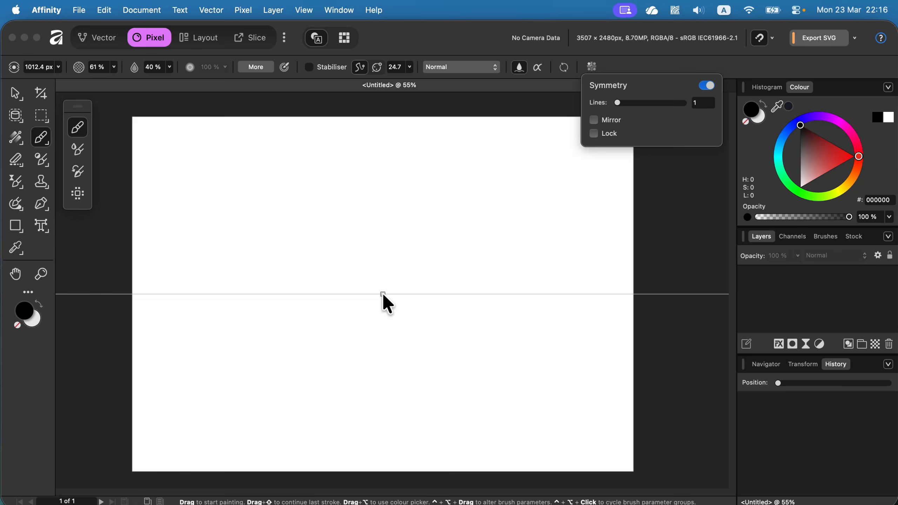
- Move the symmetry axis to the canvas centre and straighten it into a vertical line
left_click(383, 293)
left_click_drag(383, 294, 372, 324)
mouse_move(434, 320)
left_mouse_down()
mouse_move(414, 275)
mouse_move(353, 245)
mouse_move(368, 242)
left_mouse_up()
key("shift")
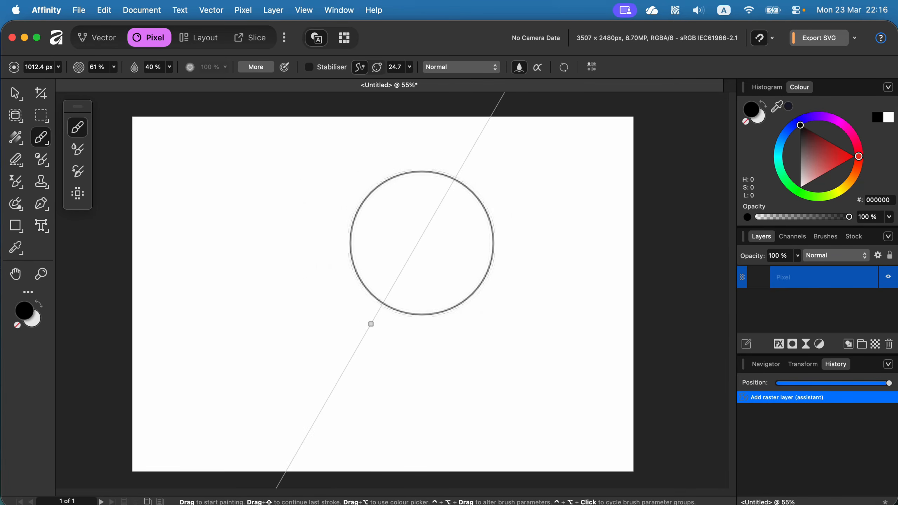
mouse_move(373, 234)
left_mouse_down()
mouse_move(375, 324)
mouse_move(341, 331)
mouse_move(227, 234)
mouse_move(217, 247)
mouse_move(239, 242)
left_mouse_up()
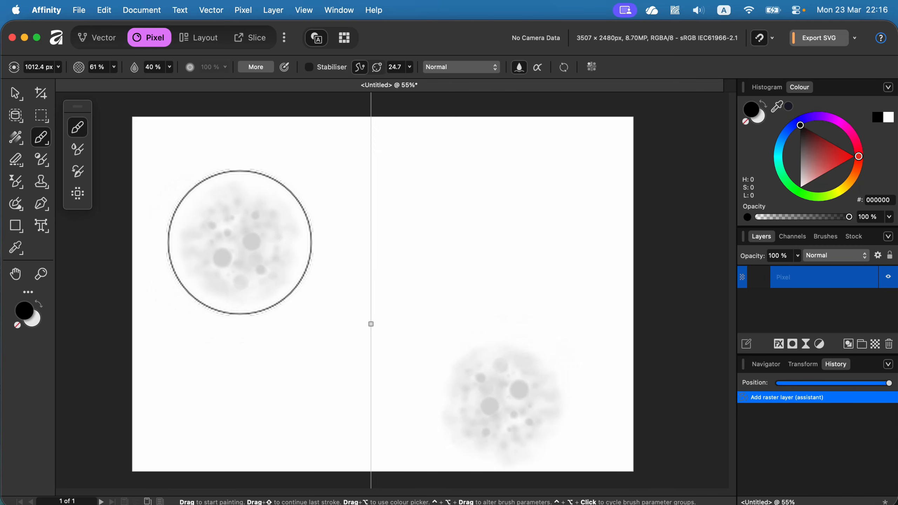
- Shrink the brush to about 325 px and paint a mirrored vertical squiggle on the left half
key("bracketleft")
key("bracketleft")
key("bracketleft")
key("bracketleft")
key("bracketleft")
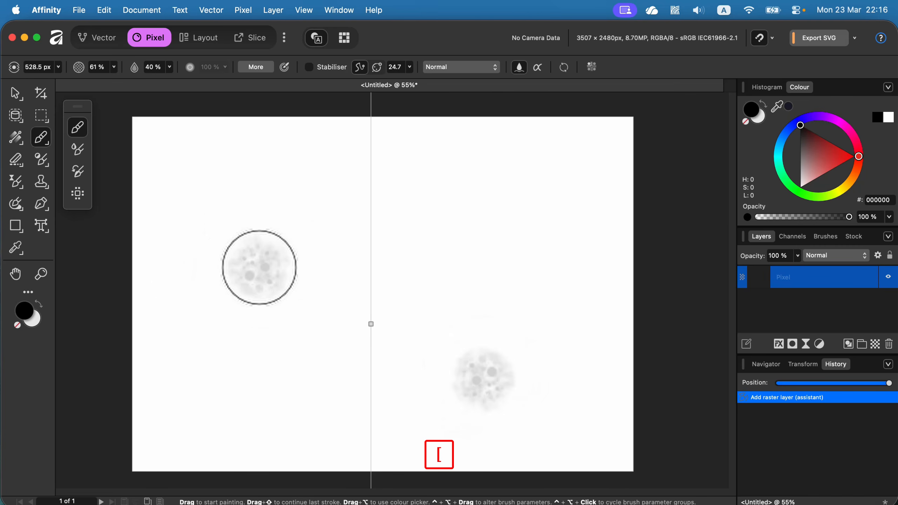
key("bracketleft")
key("bracketleft")
mouse_move(287, 186)
left_mouse_down()
mouse_move(241, 240)
mouse_move(226, 311)
mouse_move(283, 317)
mouse_move(287, 386)
left_mouse_up()
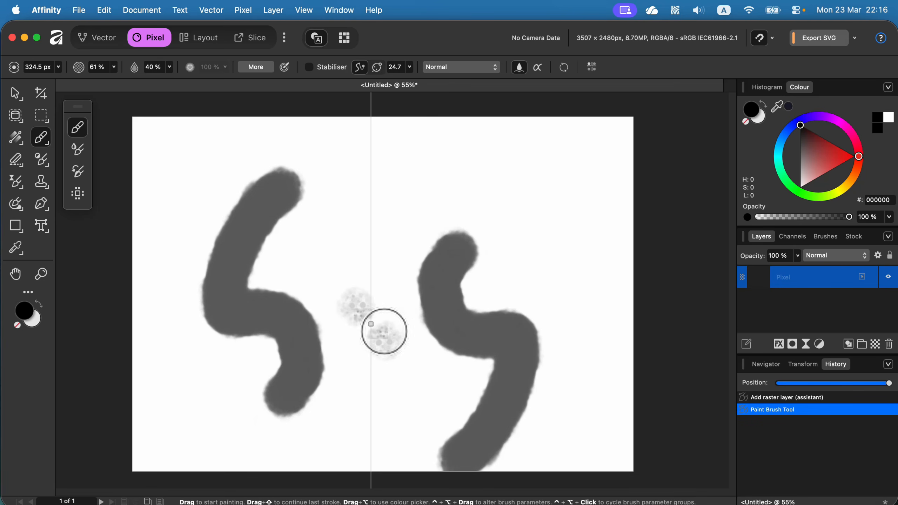
- Enable the Mirror symmetry option and paint another overlapping squiggle stroke
left_click(590, 67)
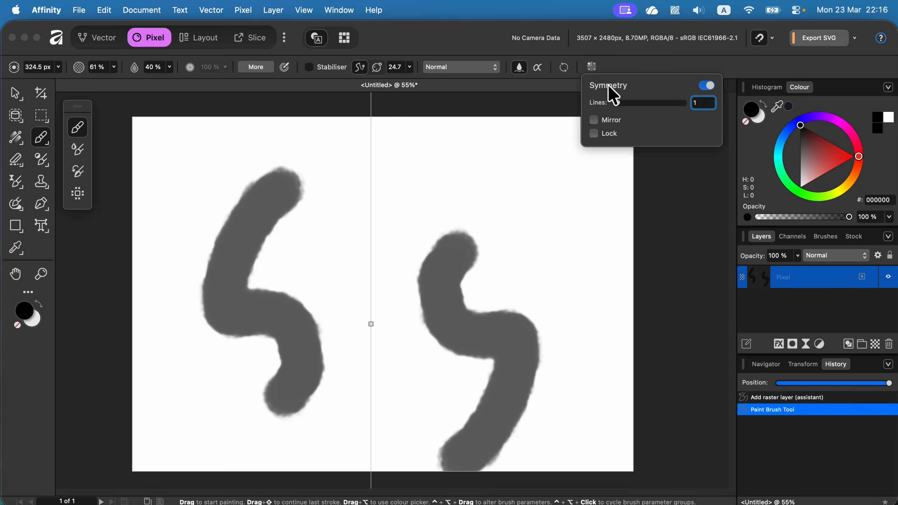
left_click(594, 120)
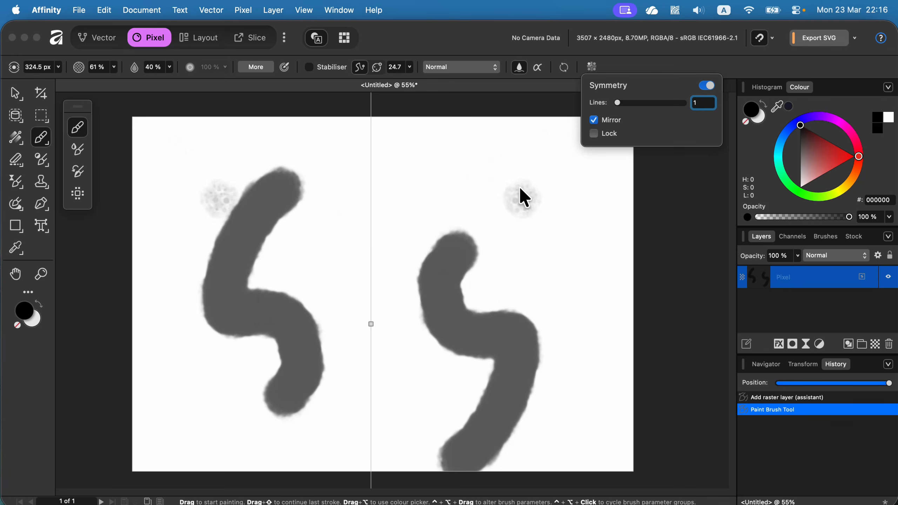
mouse_move(314, 243)
left_mouse_down()
mouse_move(288, 176)
mouse_move(224, 203)
mouse_move(286, 334)
mouse_move(270, 414)
left_mouse_up()
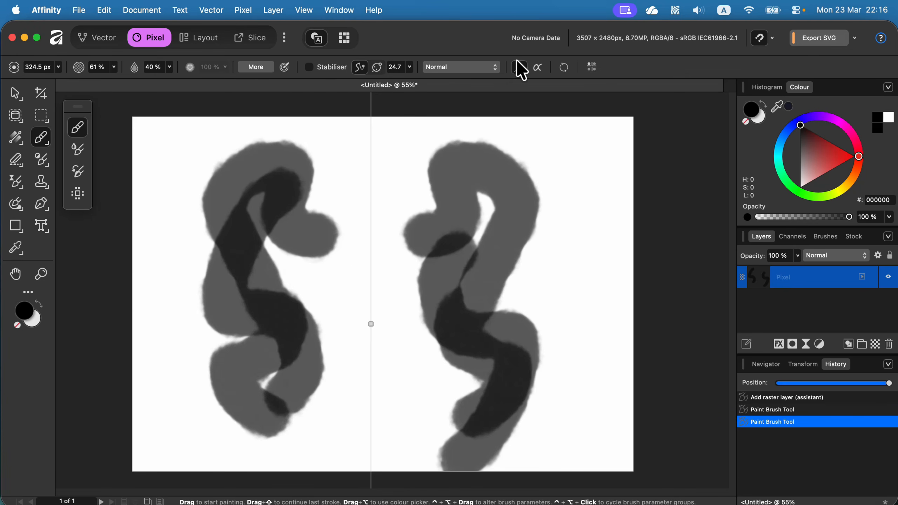
- Set symmetry to 2 lines and paint more strokes until the canvas is mostly filled
left_click(592, 65)
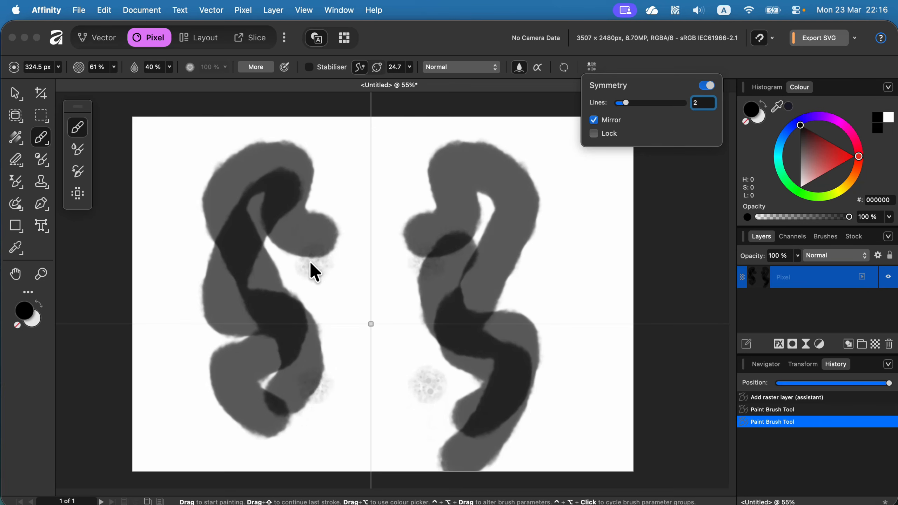
mouse_move(315, 272)
left_mouse_down()
mouse_move(335, 242)
mouse_move(317, 196)
mouse_move(295, 270)
mouse_move(251, 213)
mouse_move(292, 158)
mouse_move(222, 170)
mouse_move(196, 225)
mouse_move(267, 266)
mouse_move(225, 183)
mouse_move(380, 319)
mouse_move(462, 360)
mouse_move(517, 182)
mouse_move(320, 298)
mouse_move(215, 199)
mouse_move(405, 283)
left_mouse_up()
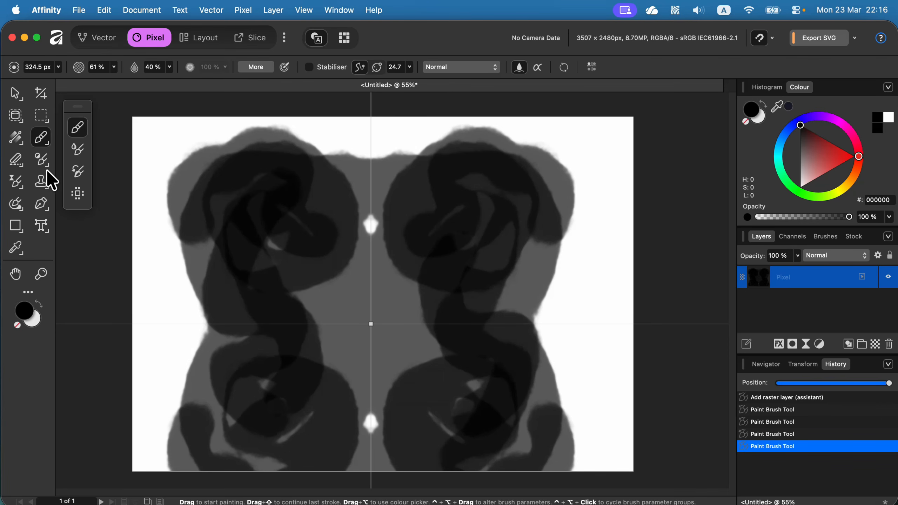
- With the Erase Brush at about 187 px, erase a wavy path that repeats in all four quadrants
left_click(15, 159)
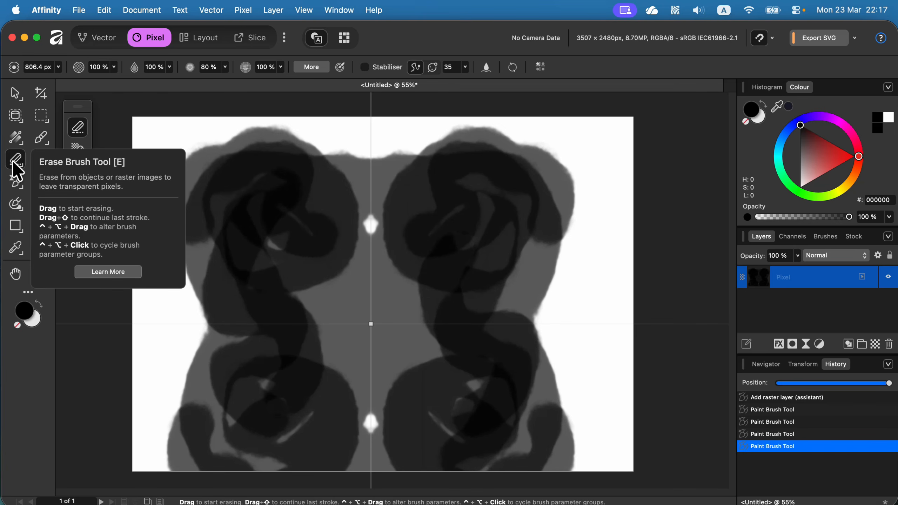
left_click(539, 66)
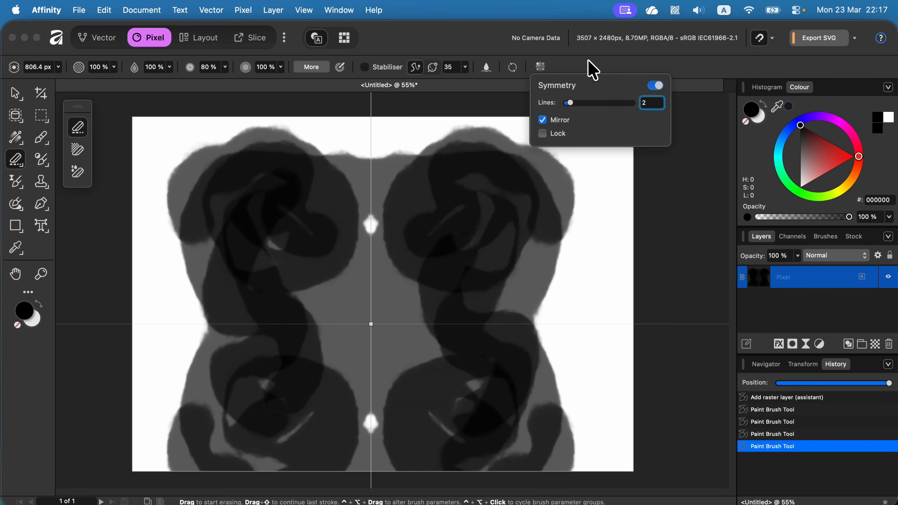
left_click_drag(318, 143, 305, 139)
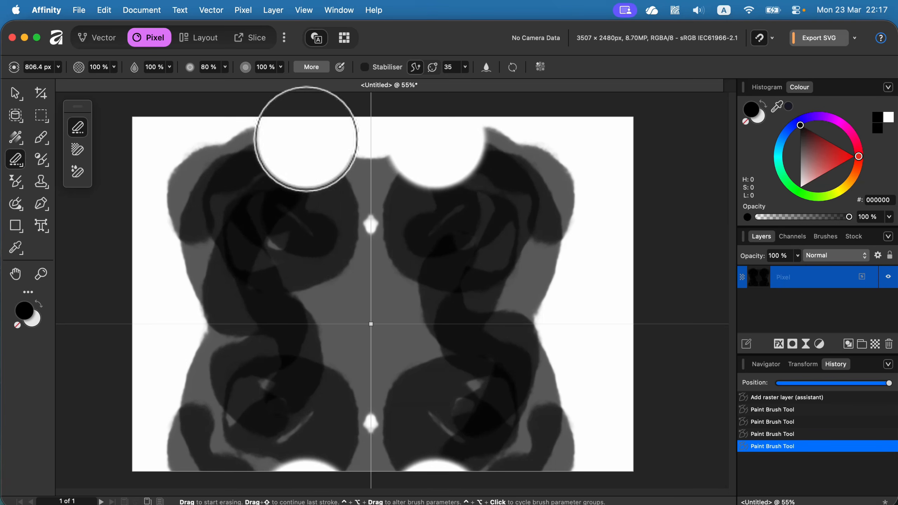
key("bracketleft")
key("bracketleft")
key("bracketleft")
key("bracketleft")
key("bracketleft")
key("bracketleft")
key("bracketleft")
key("bracketleft")
key("bracketleft")
key("bracketleft")
key("bracketleft")
key("bracketleft")
key("bracketleft")
key("bracketleft")
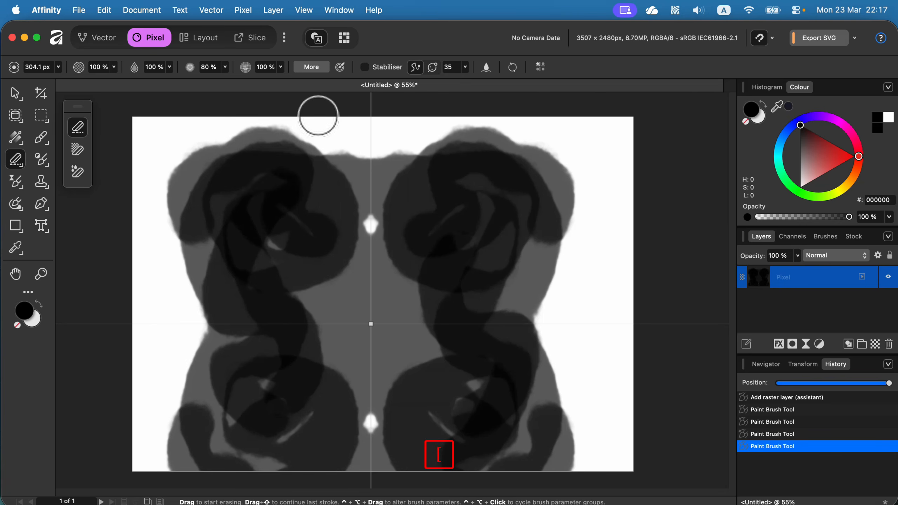
mouse_move(316, 116)
left_mouse_down()
mouse_move(244, 157)
mouse_move(175, 225)
mouse_move(297, 206)
mouse_move(288, 249)
mouse_move(317, 295)
mouse_move(393, 310)
mouse_move(438, 350)
left_mouse_up()
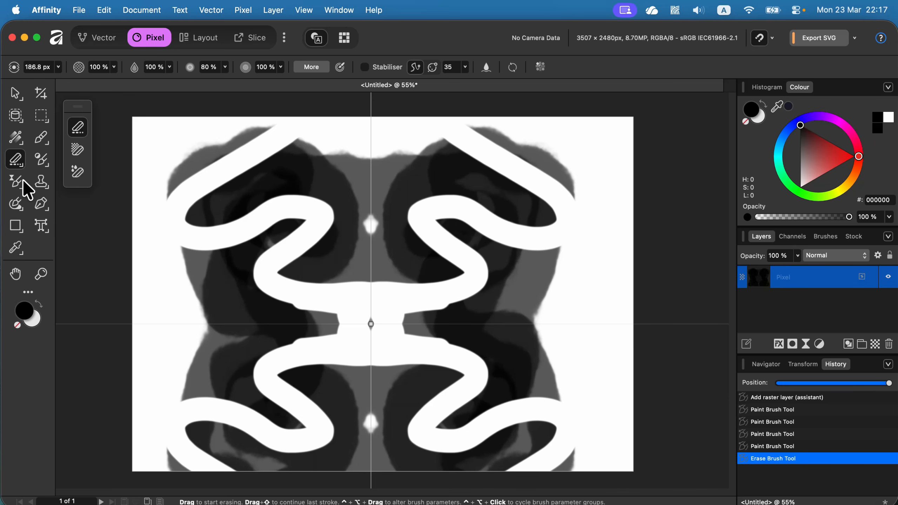
- Draw a four-segment curve across the painting with the Pen tool and swap its line and fill colours
left_click(42, 204)
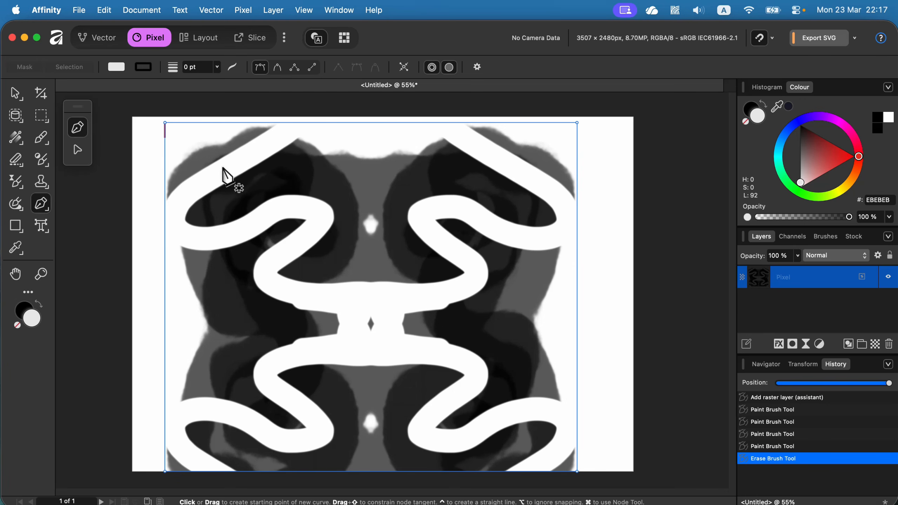
left_click_drag(215, 166, 245, 159)
left_click_drag(272, 245, 323, 241)
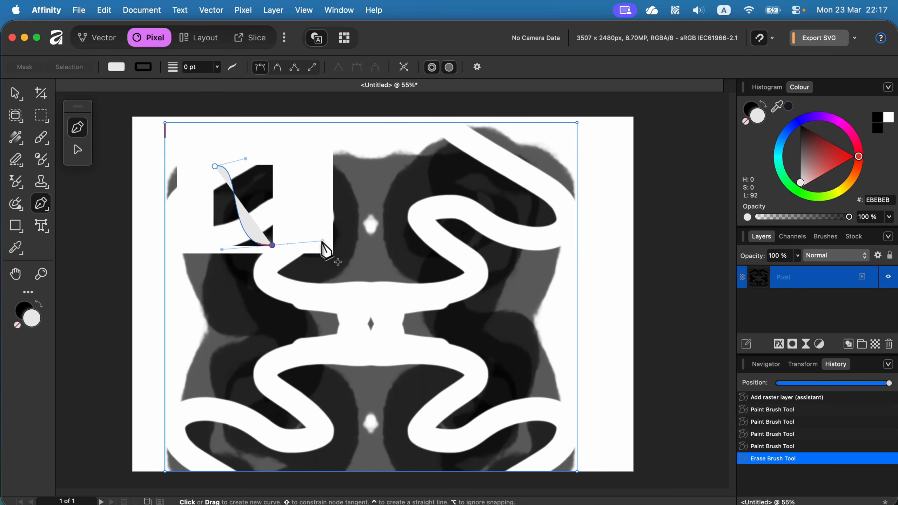
left_click_drag(403, 274, 408, 327)
left_click_drag(449, 354, 520, 343)
left_click_drag(565, 367, 568, 410)
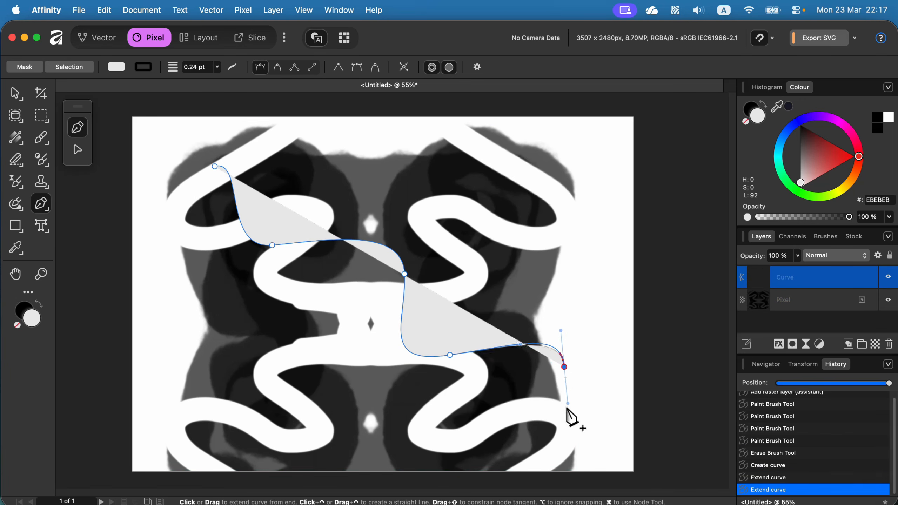
left_click(763, 101)
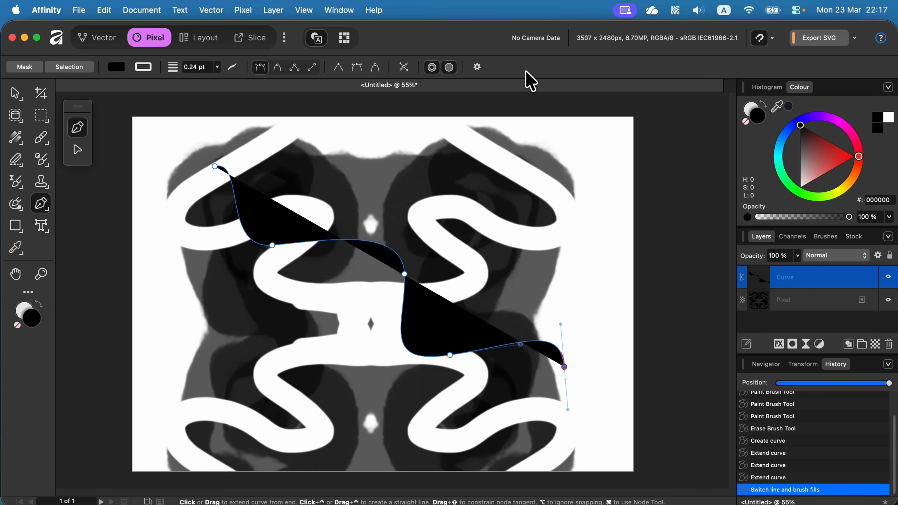
key("Escape")
- Select the pen curve and delete it
left_click(14, 94)
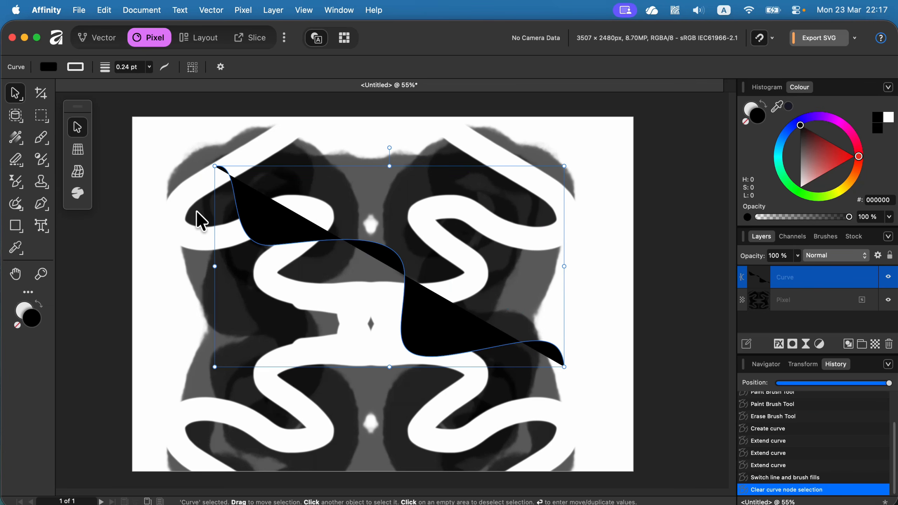
key("Delete")
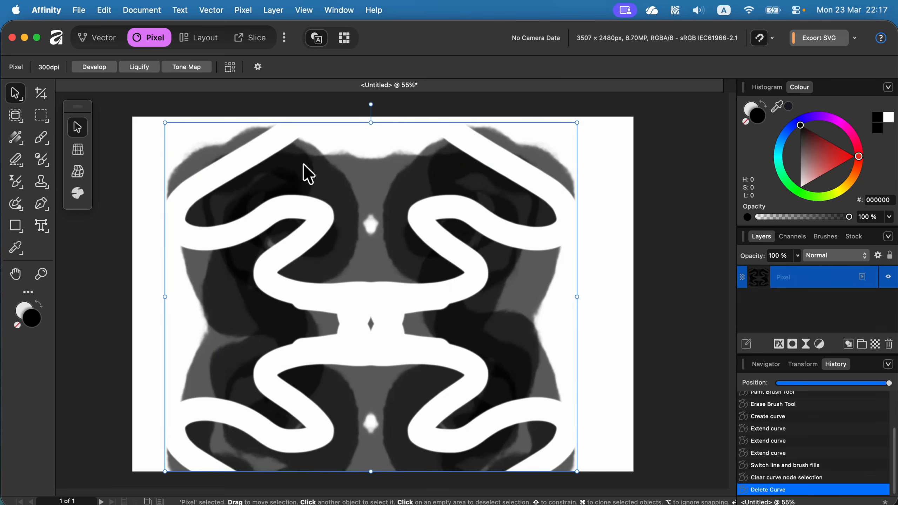
- Switch to the Vector persona and delete the painted pixel layer
left_click(41, 139)
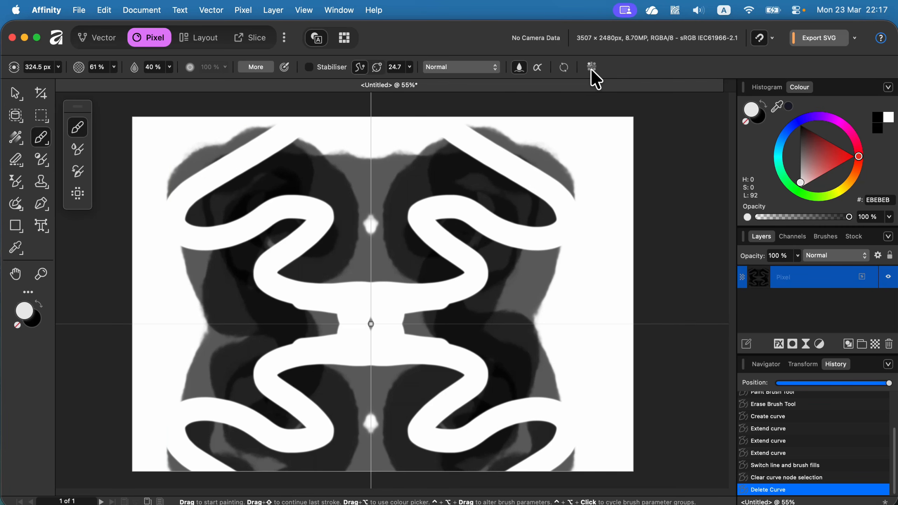
left_click(105, 43)
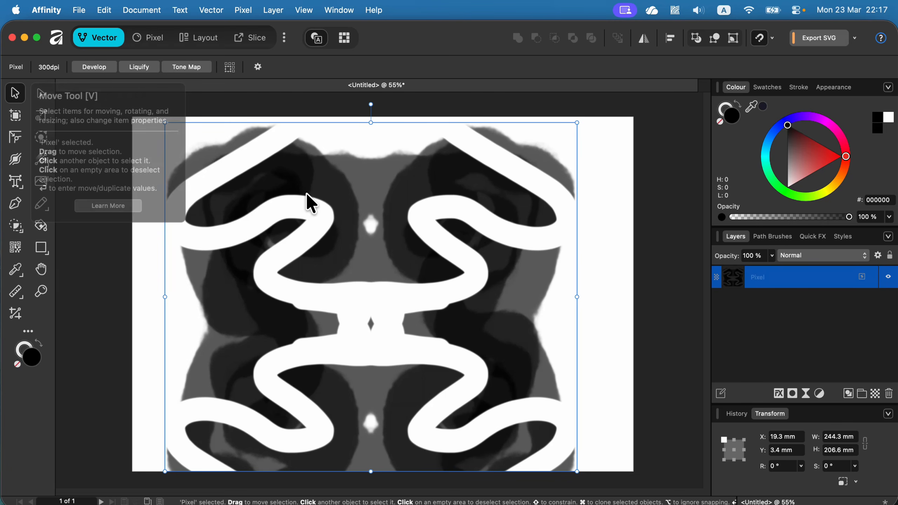
key("Delete")
- Draw a black rectangle and resize it to cover the page's left half, 148.5 × 210 mm
left_click(41, 248)
left_click_drag(196, 165, 354, 357)
left_click_drag(197, 164, 134, 117)
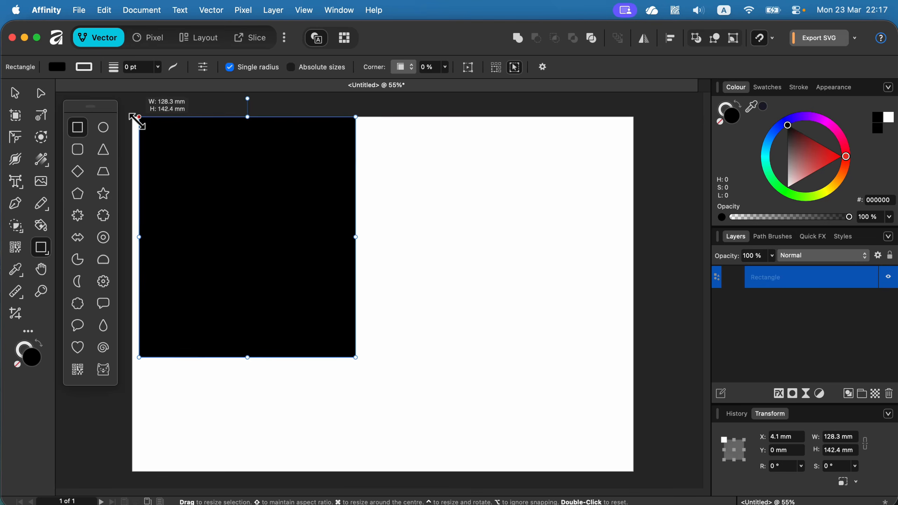
left_click_drag(355, 357, 383, 402)
left_click_drag(257, 402, 249, 472)
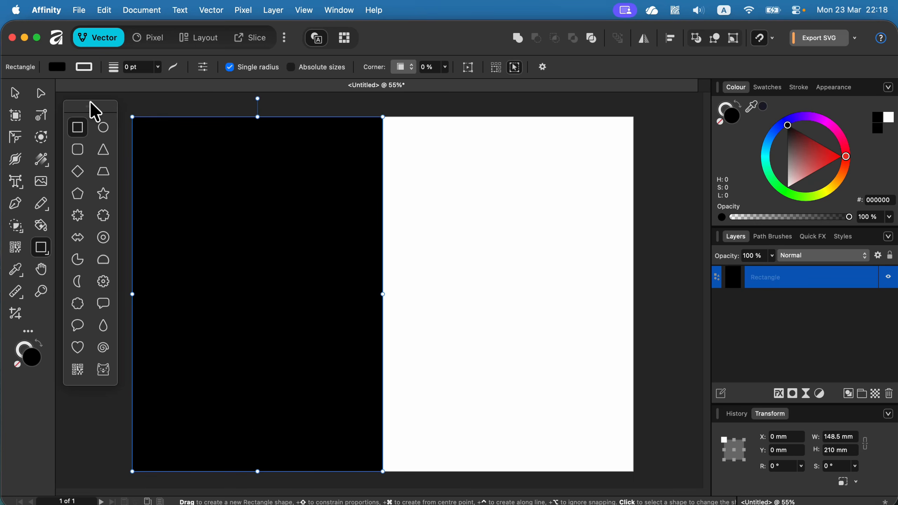
- Convert the rectangle into a symbol
left_click(15, 92)
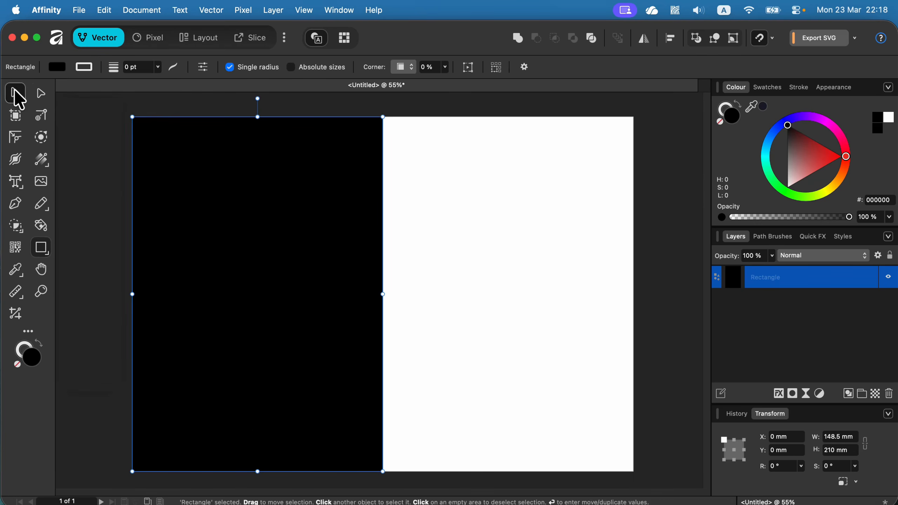
left_click(214, 9)
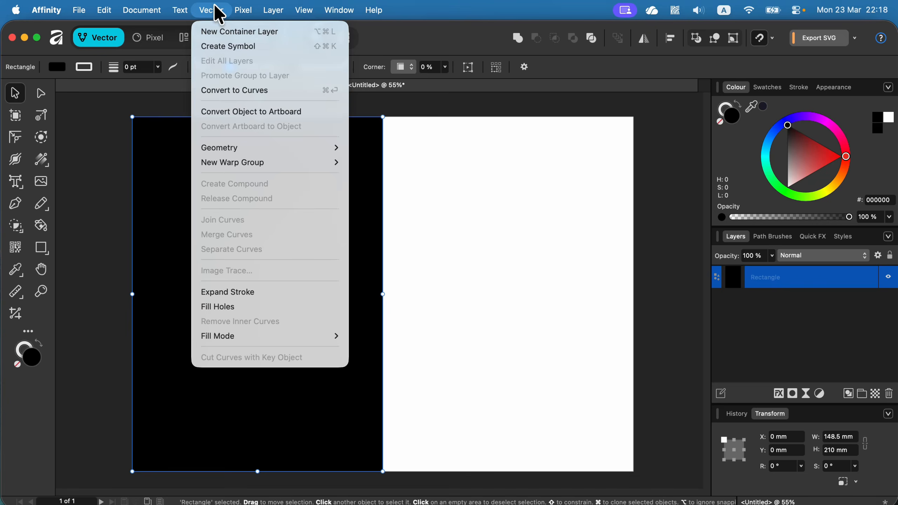
left_click(217, 39)
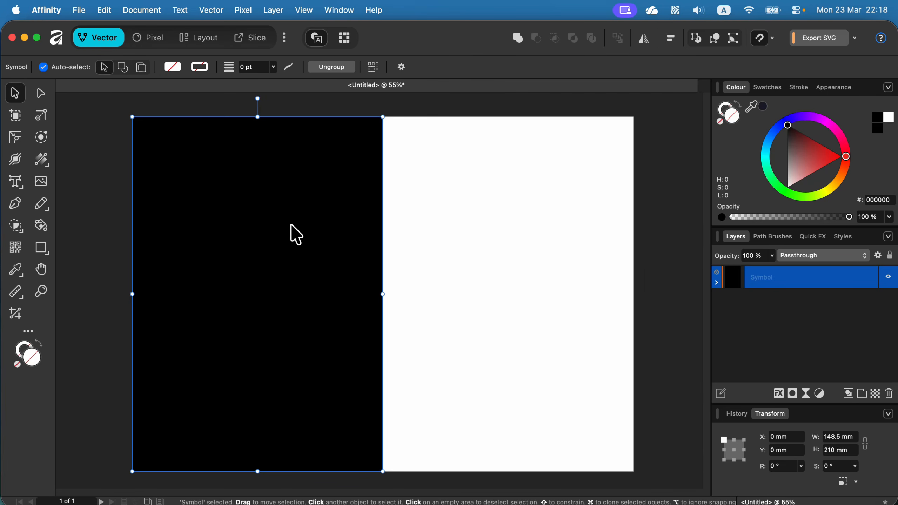
- Duplicate the symbol onto the right half of the page and flip the copy horizontally
mouse_move(290, 224)
left_mouse_down()
mouse_move(271, 260)
mouse_move(511, 282)
mouse_move(523, 263)
left_mouse_up()
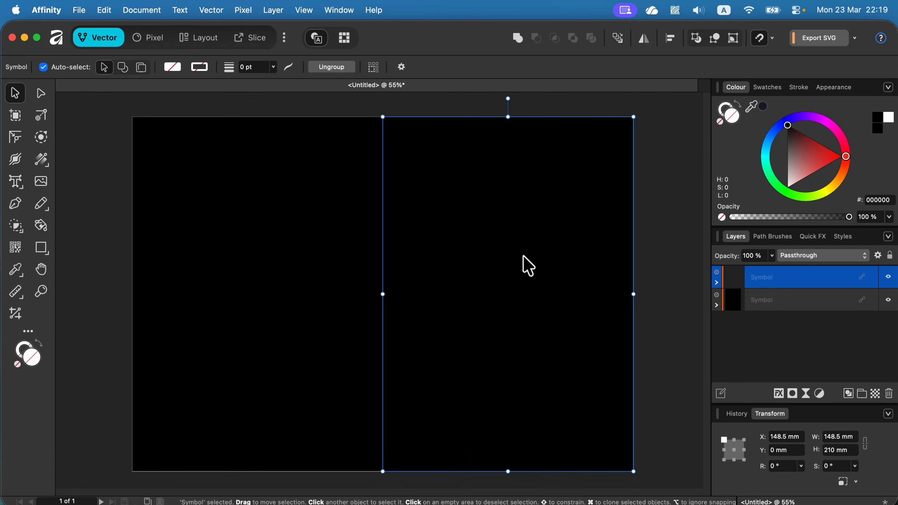
left_click(647, 41)
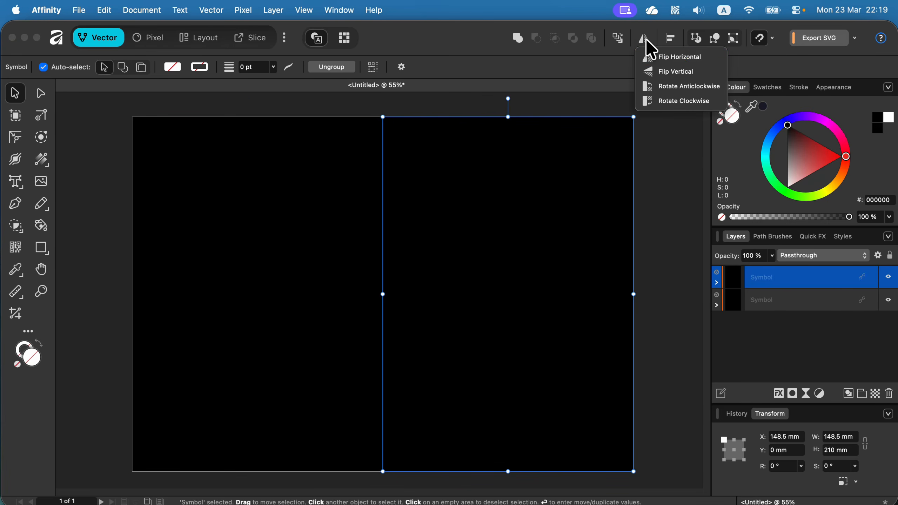
left_click(663, 57)
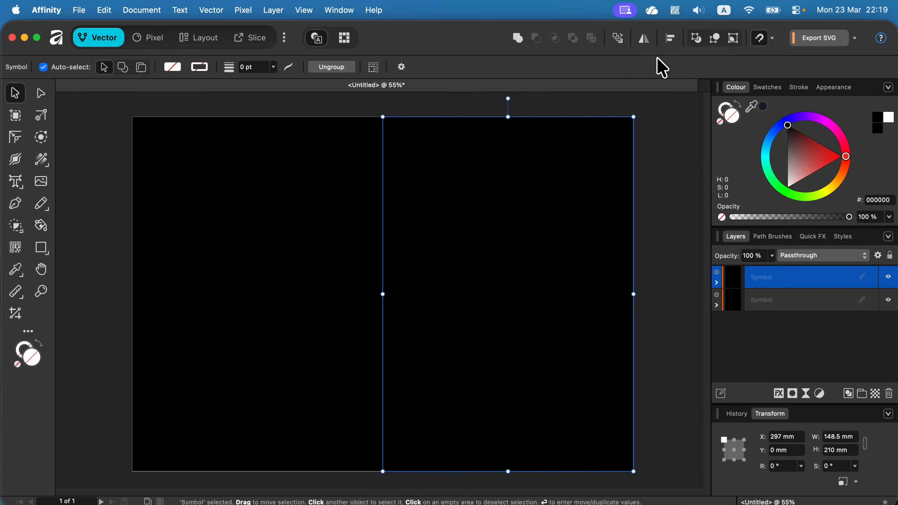
- Open the symbol's contents and shrink its rectangle to a strip about 72.6 mm tall along the page bottom
left_click(716, 283)
left_click(794, 300)
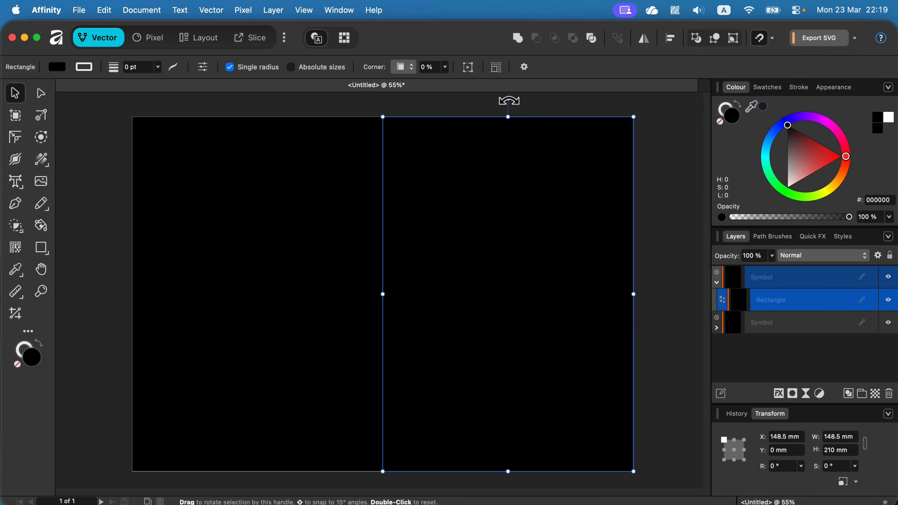
left_click_drag(508, 118, 509, 349)
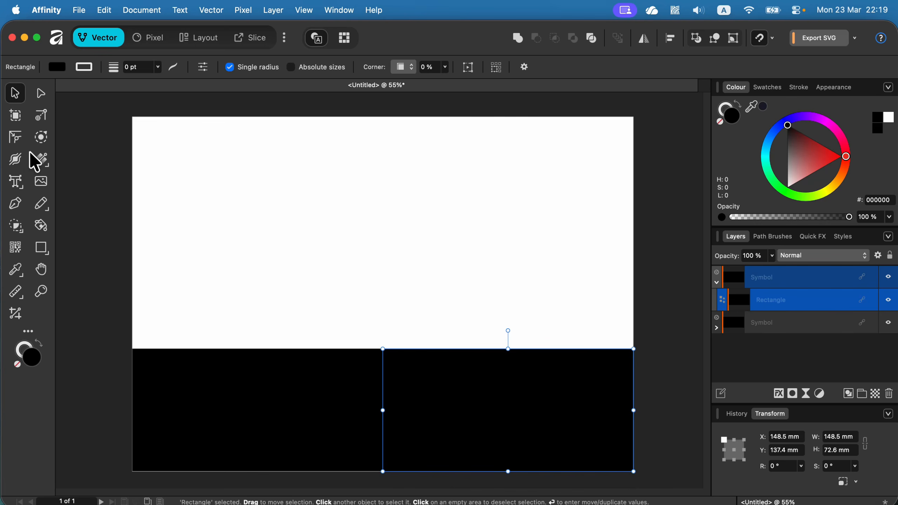
- Draw a freehand S-shaped curve inside the symbol with the Pencil tool and set its stroke width to 16 pt
left_click(39, 205)
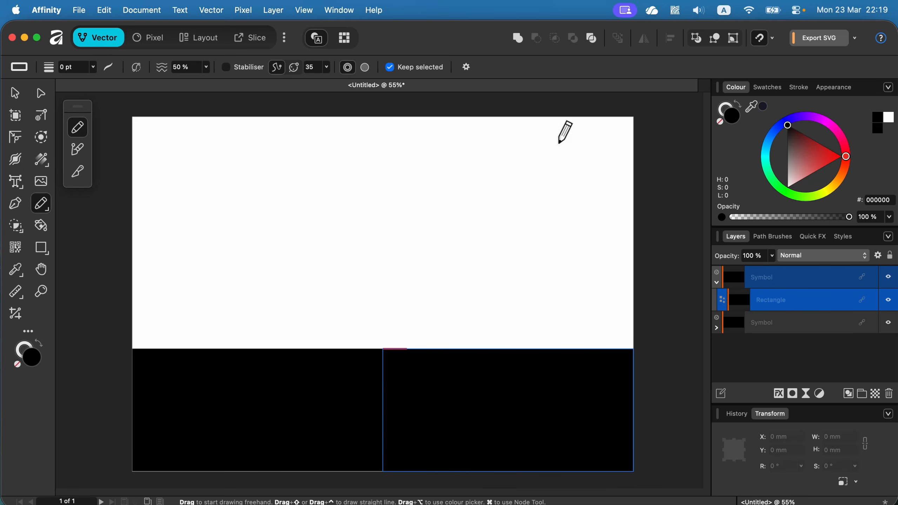
mouse_move(559, 144)
left_mouse_down()
mouse_move(527, 154)
mouse_move(580, 240)
mouse_move(479, 272)
left_mouse_up()
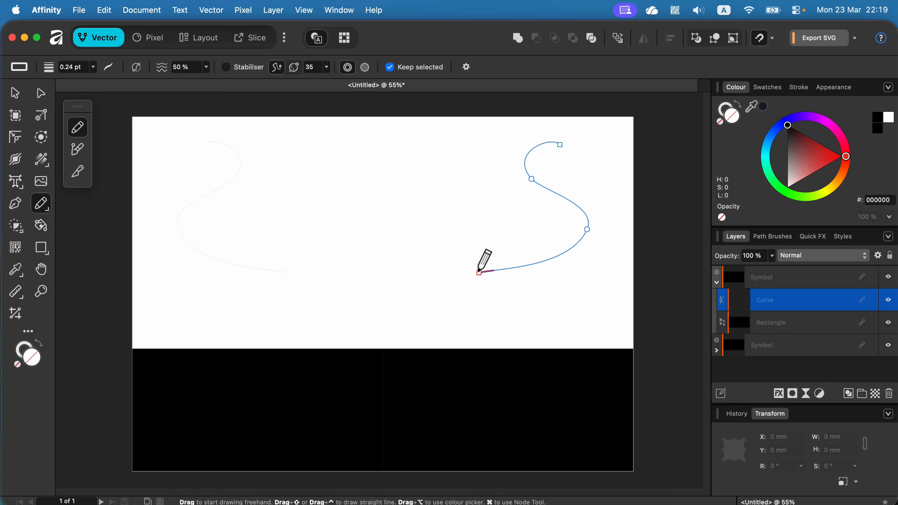
left_click(799, 88)
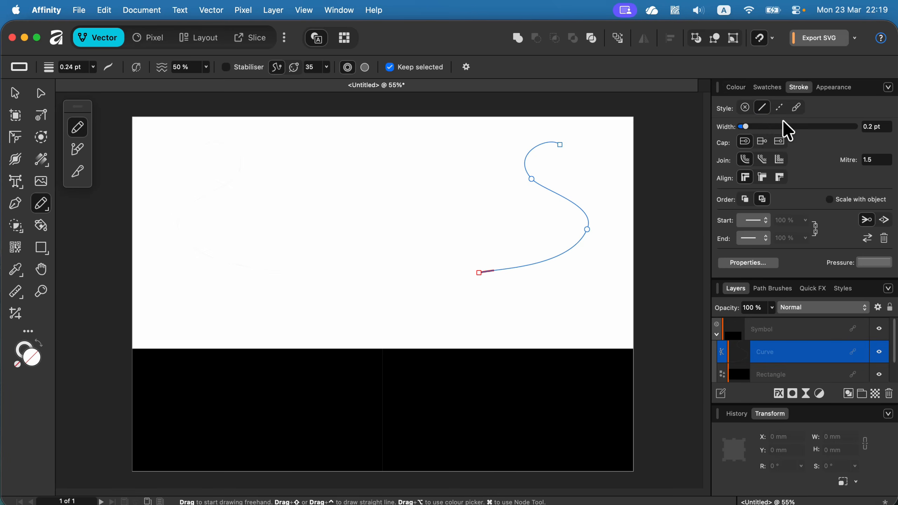
left_click_drag(745, 126, 797, 126)
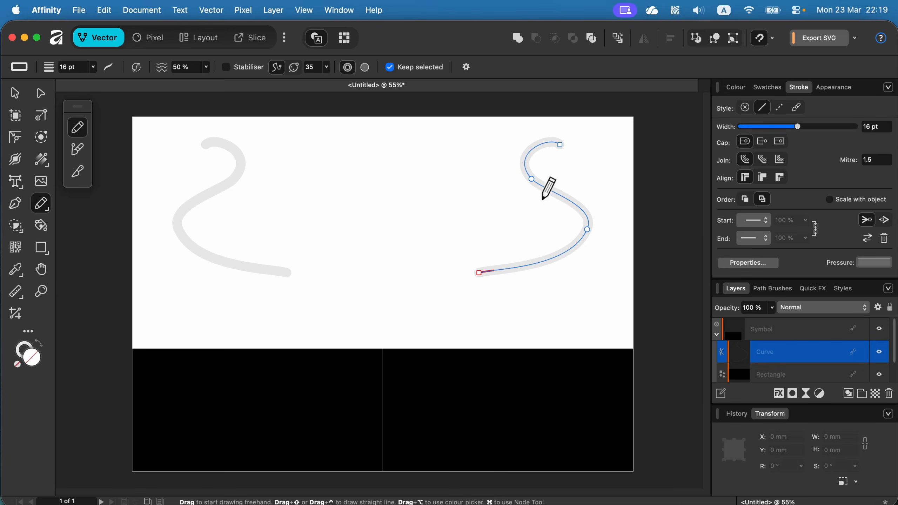
- Draw three more freehand pencil curves, ending with a large looping figure-eight across the page
mouse_move(490, 187)
left_mouse_down()
mouse_move(489, 224)
mouse_move(546, 286)
mouse_move(474, 329)
left_mouse_up()
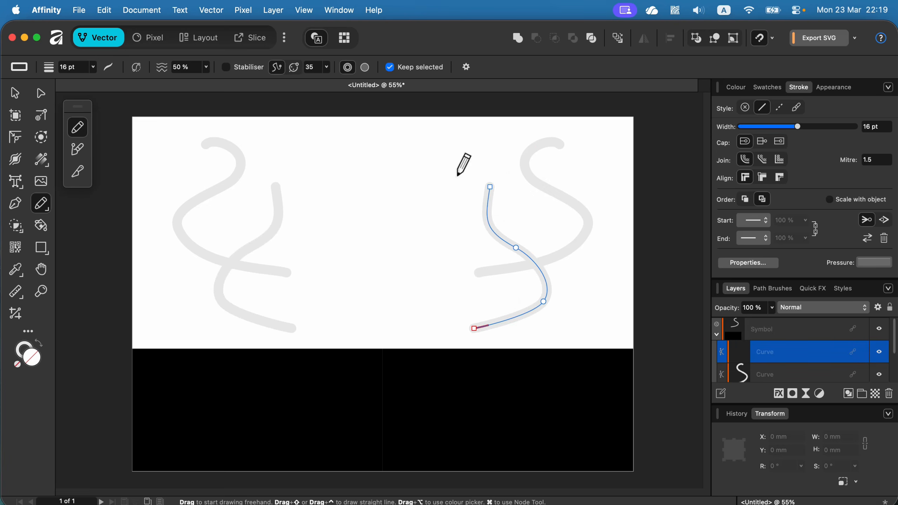
mouse_move(466, 159)
left_mouse_down()
mouse_move(513, 149)
mouse_move(587, 166)
mouse_move(552, 259)
mouse_move(585, 279)
mouse_move(589, 321)
left_mouse_up()
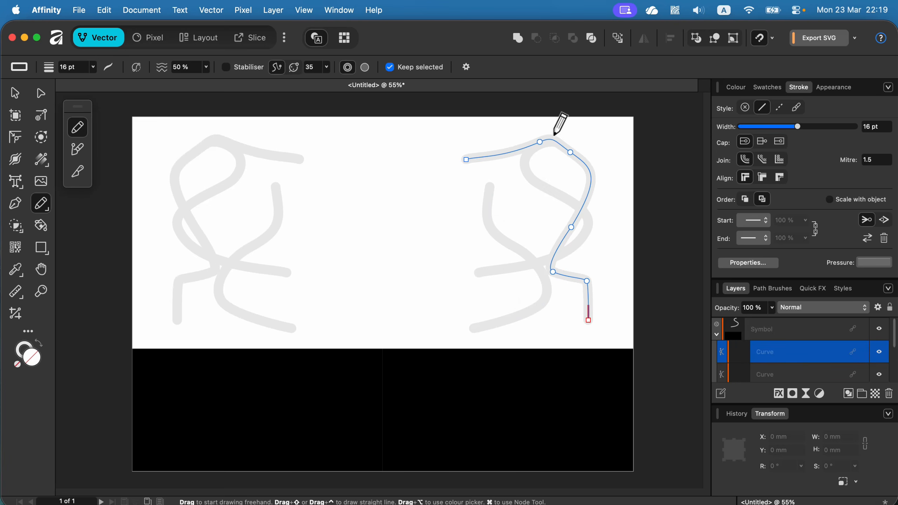
mouse_move(521, 196)
left_mouse_down()
mouse_move(344, 267)
mouse_move(272, 190)
mouse_move(355, 168)
mouse_move(444, 261)
mouse_move(578, 211)
mouse_move(450, 167)
mouse_move(274, 265)
left_mouse_up()
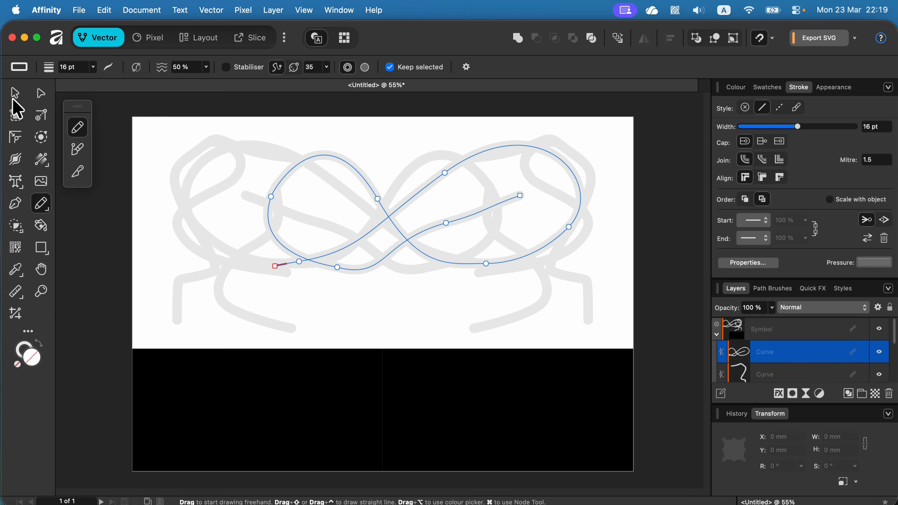
left_click(16, 94)
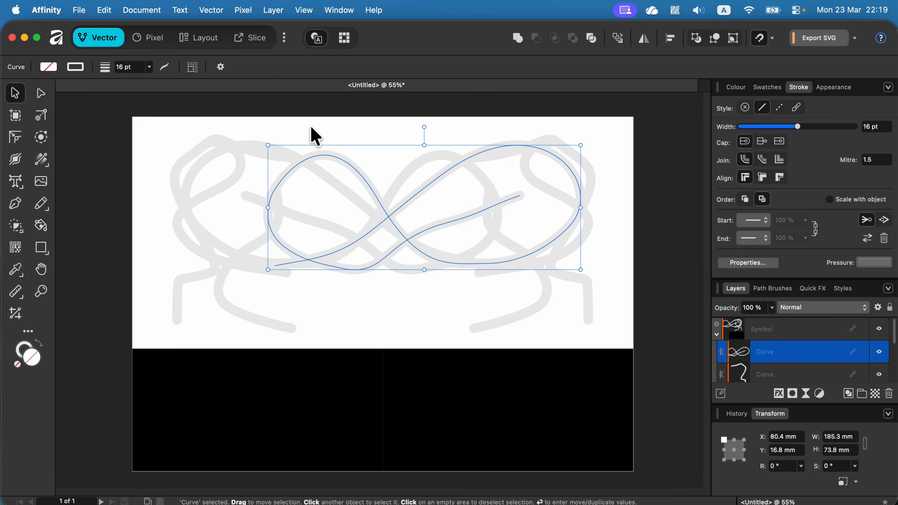
left_click(152, 39)
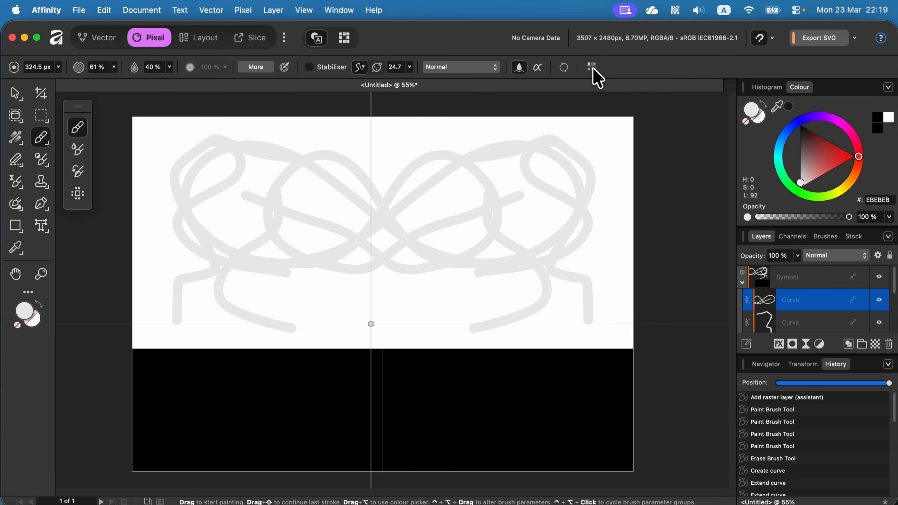
left_click(88, 38)
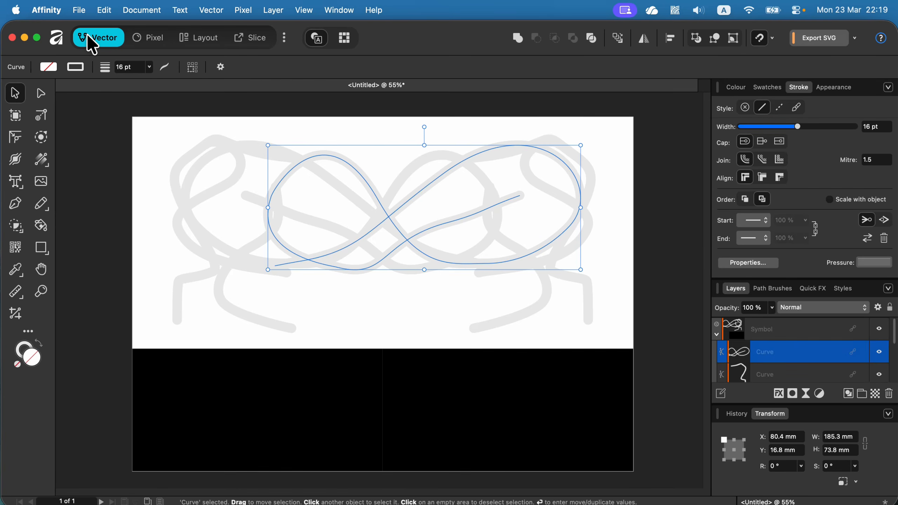
- Collapse the symbol's layer contents and select each of the two symbol instances in turn
left_click(815, 333)
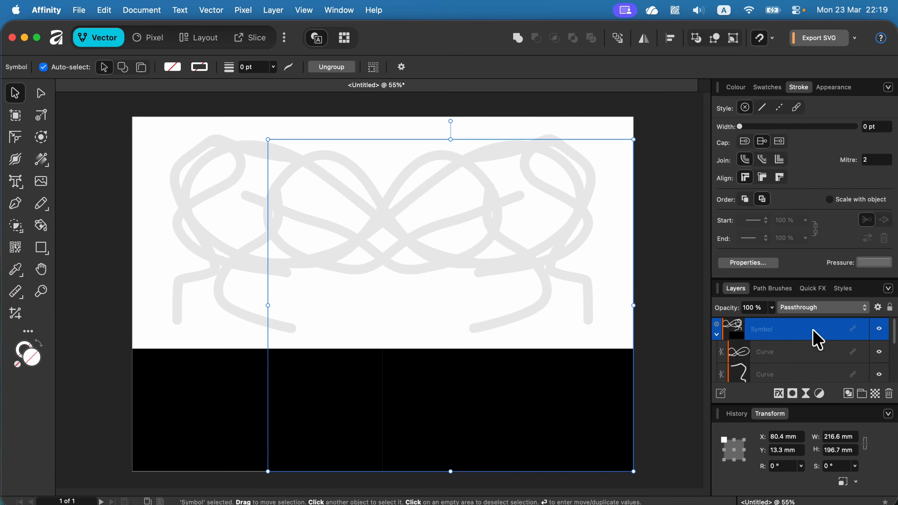
left_click(716, 334)
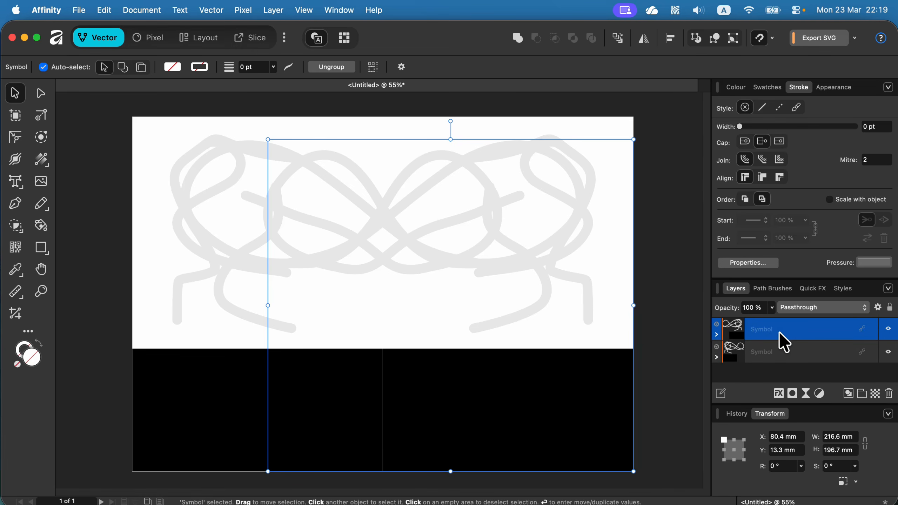
left_click(797, 353)
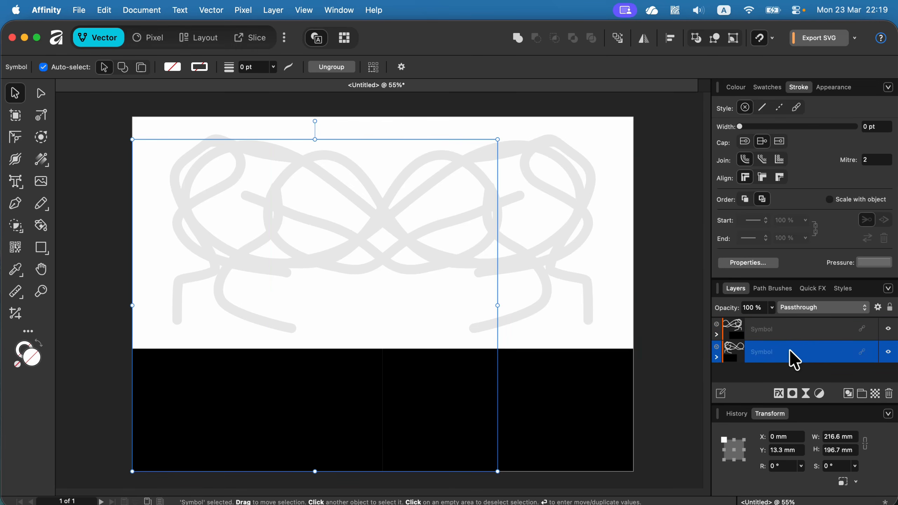
left_click(800, 333)
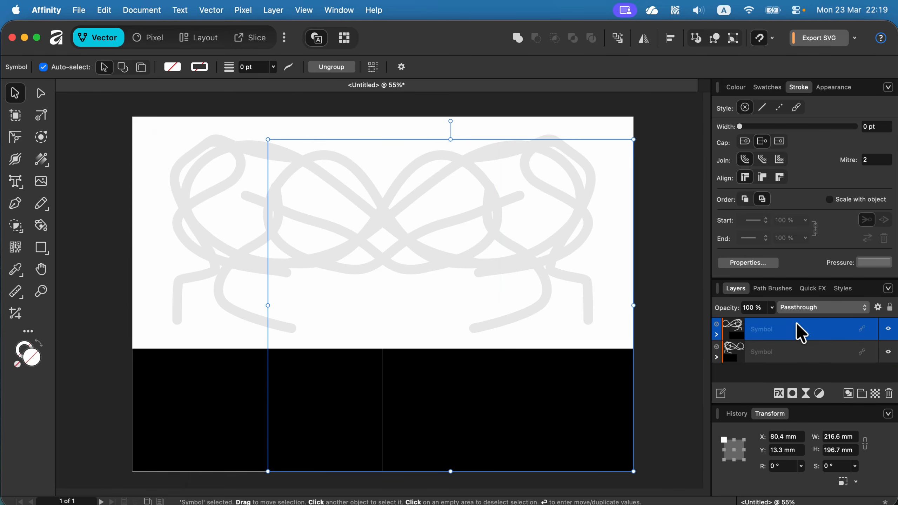